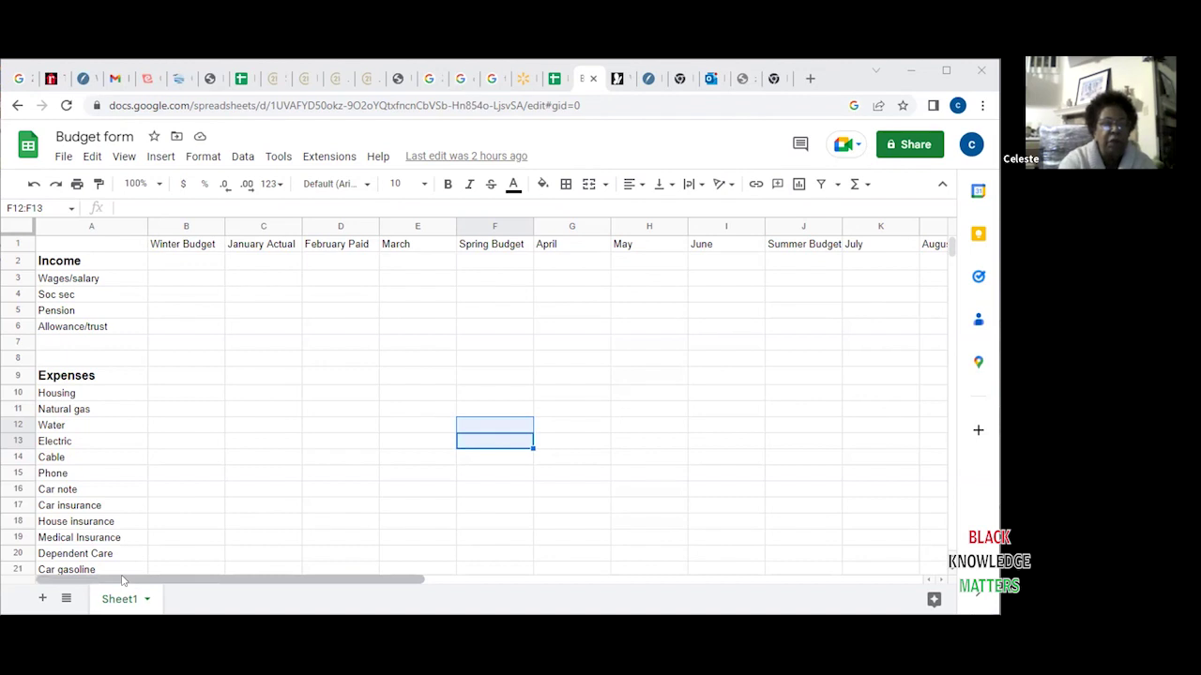
Examine the expense categories in column A from Car gasoline down to Student Loans/HELOC
{"action": "left_click", "coordinate": [38, 570]}
{"action": "key", "text": "Down"}
{"action": "key", "text": "Down"}
{"action": "key", "text": "Down"}
{"action": "key", "text": "Down"}
{"action": "key", "text": "Down"}
{"action": "key", "text": "Down"}
{"action": "key", "text": "Down"}
{"action": "key", "text": "Down"}
{"action": "key", "text": "Down"}
{"action": "key", "text": "Down"}
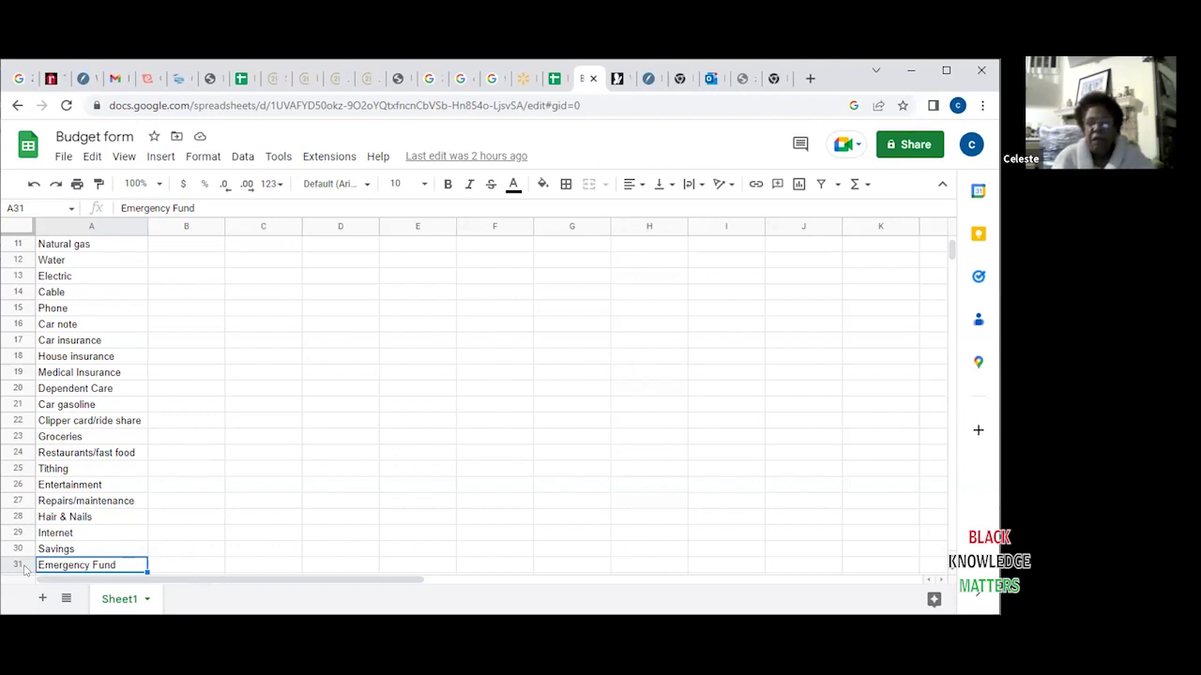
{"action": "key", "text": "Down"}
{"action": "key", "text": "Down"}
{"action": "key", "text": "Down"}
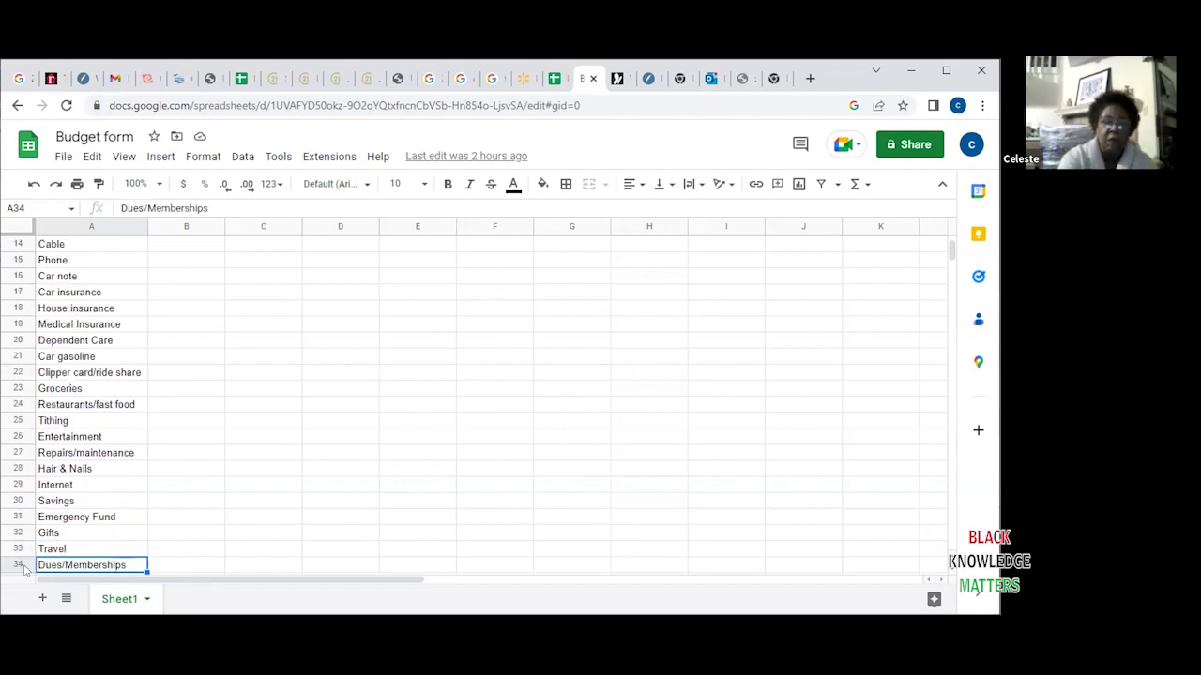
{"action": "key", "text": "Down"}
{"action": "key", "text": "Down"}
{"action": "key", "text": "Down"}
{"action": "key", "text": "Down"}
{"action": "key", "text": "Down"}
{"action": "key", "text": "Down"}
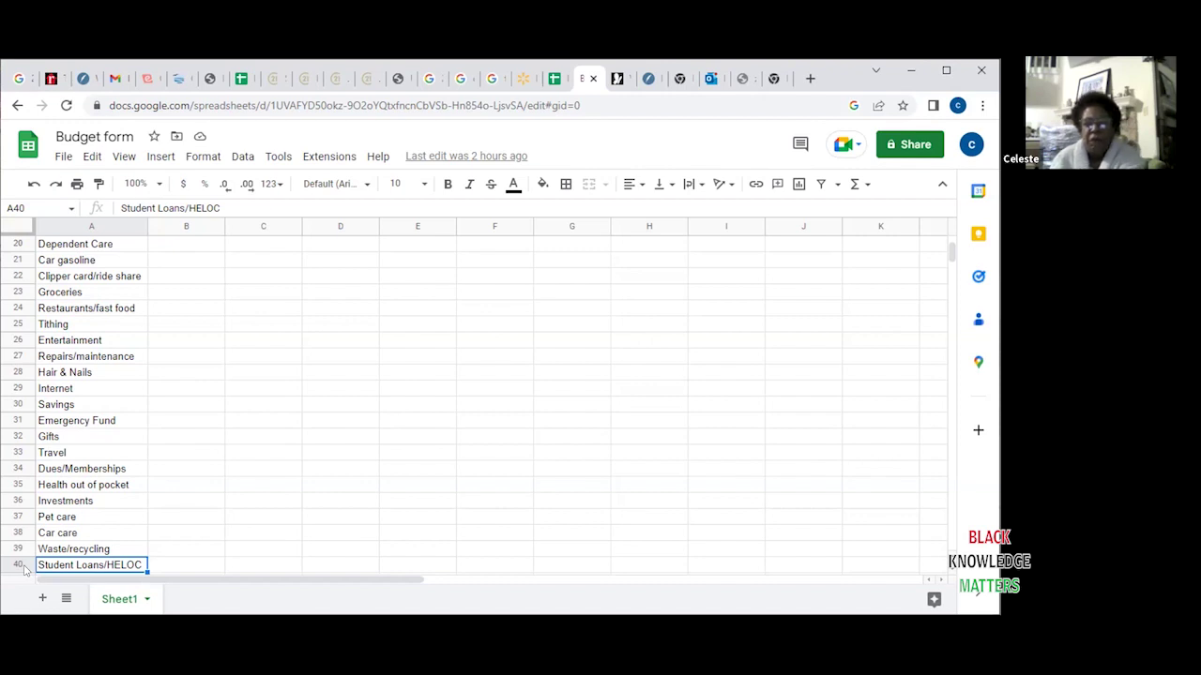
Enter Credit Cards and Taxes as expense categories in A41 and A42, below Student Loans/HELOC
{"action": "key", "text": "Return"}
{"action": "type", "text": "Credit Cards"}
{"action": "key", "text": "Return"}
{"action": "type", "text": "Taxes"}
{"action": "key", "text": "Return"}
{"action": "key", "text": "Return"}
{"action": "key", "text": "Return"}
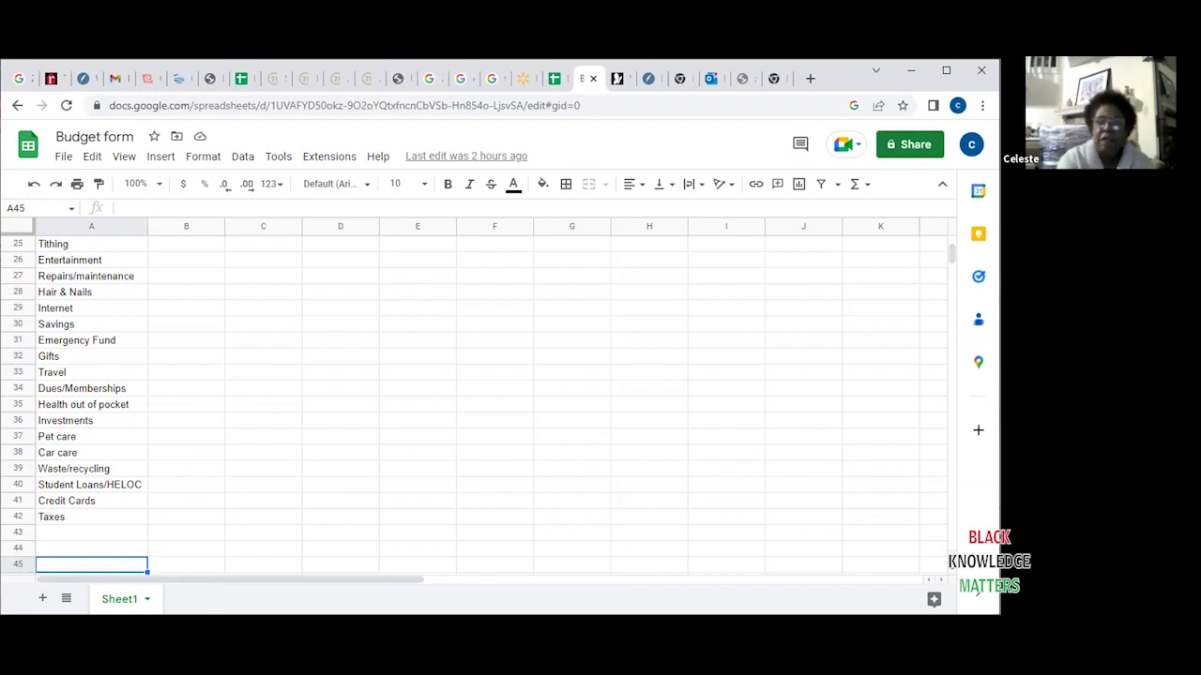
Review the category list in column A back up from Taxes past Housing to the income rows
{"action": "key", "text": "Up"}
{"action": "key", "text": "Up"}
{"action": "key", "text": "Up"}
{"action": "key", "text": "Up"}
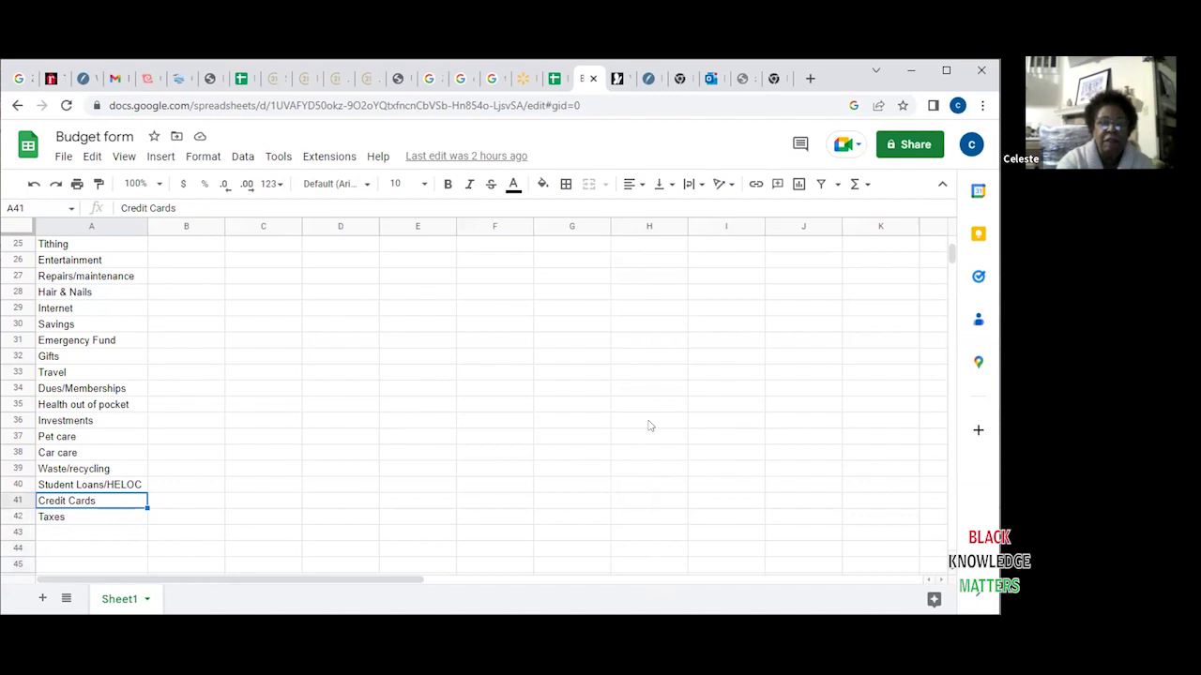
{"action": "key", "text": "Up"}
{"action": "key", "text": "Up"}
{"action": "key", "text": "Up"}
{"action": "key", "text": "Up"}
{"action": "key", "text": "Up"}
{"action": "key", "text": "Up"}
{"action": "key", "text": "Up"}
{"action": "key", "text": "Up"}
{"action": "key", "text": "Up"}
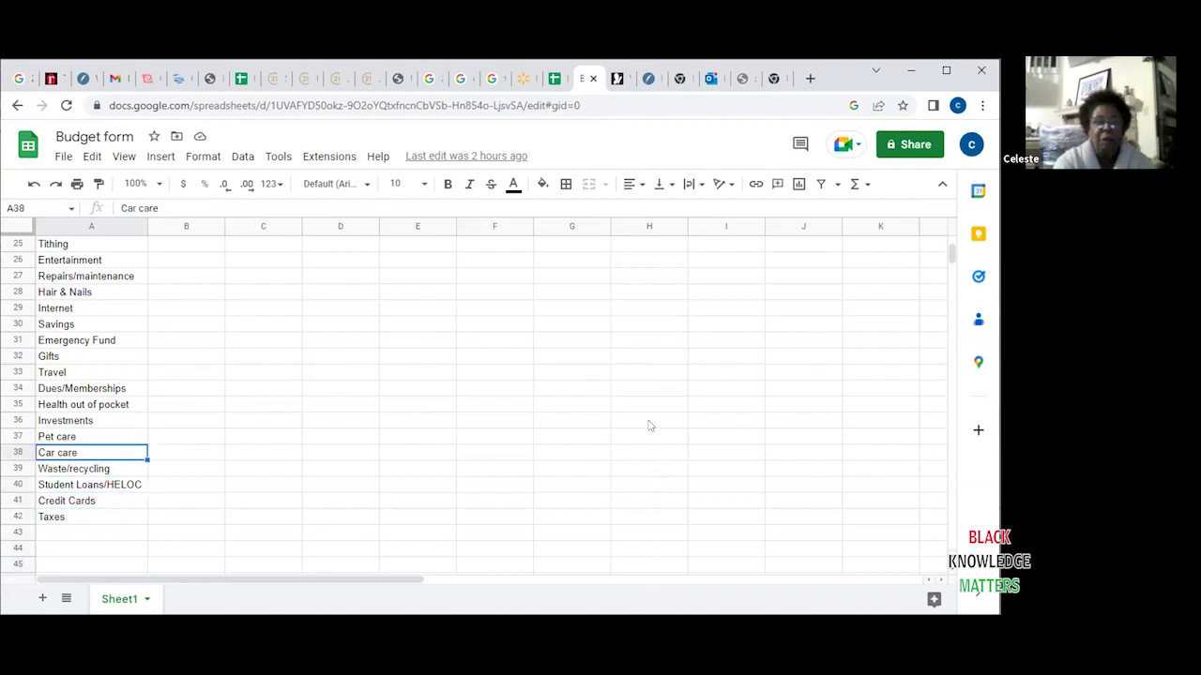
{"action": "key", "text": "Up"}
{"action": "key", "text": "Up"}
{"action": "key", "text": "Up"}
{"action": "key", "text": "Up"}
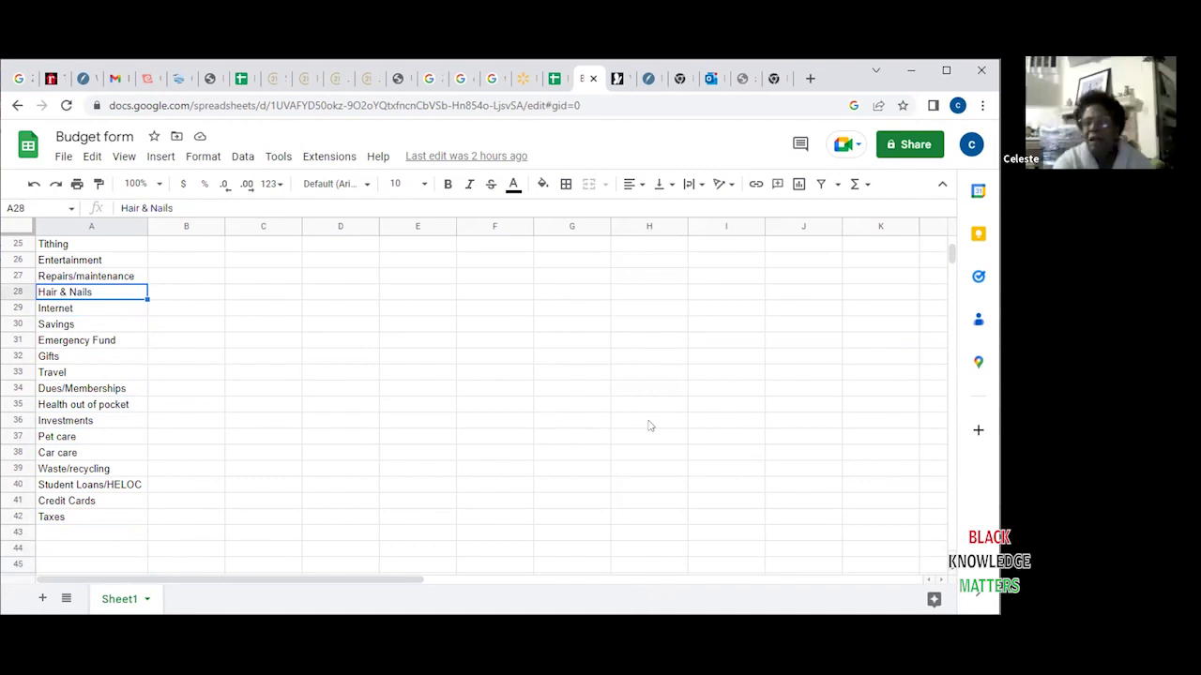
{"action": "key", "text": "Up"}
{"action": "key", "text": "Up"}
{"action": "key", "text": "Up"}
{"action": "key", "text": "Up"}
{"action": "key", "text": "Up"}
{"action": "key", "text": "Up"}
{"action": "key", "text": "Up"}
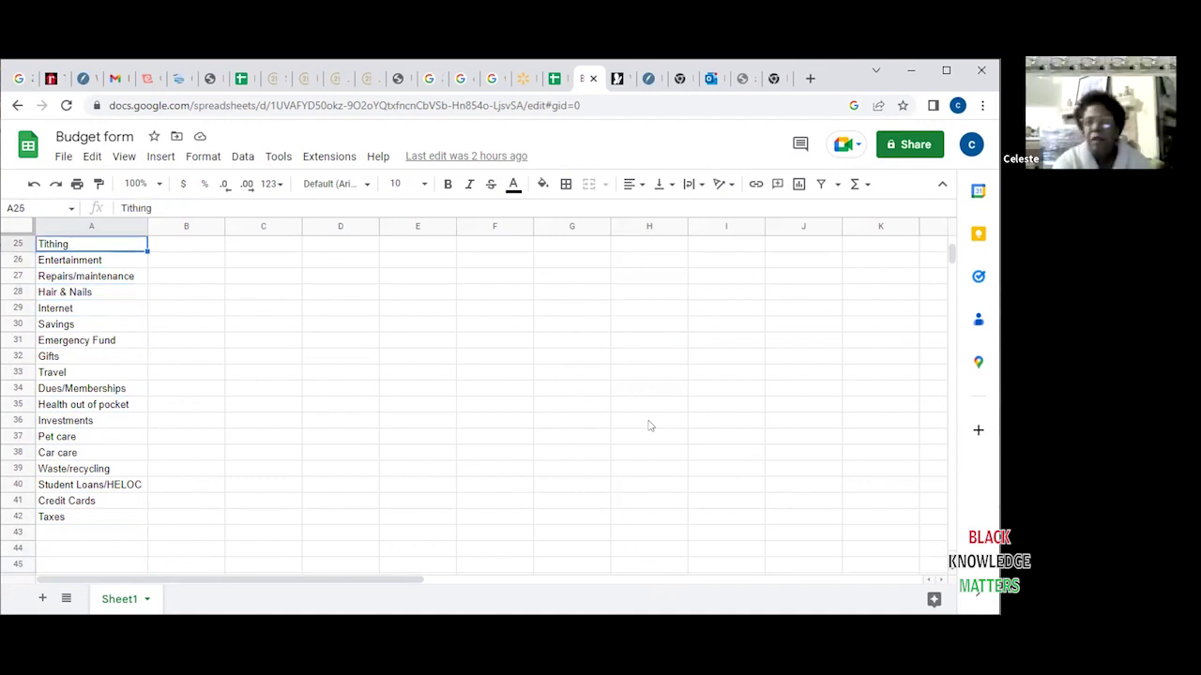
{"action": "key", "text": "Up"}
{"action": "key", "text": "Up"}
{"action": "key", "text": "Up"}
{"action": "key", "text": "Up"}
{"action": "key", "text": "Up"}
{"action": "key", "text": "Up"}
{"action": "key", "text": "Up"}
{"action": "key", "text": "Up"}
{"action": "key", "text": "Up"}
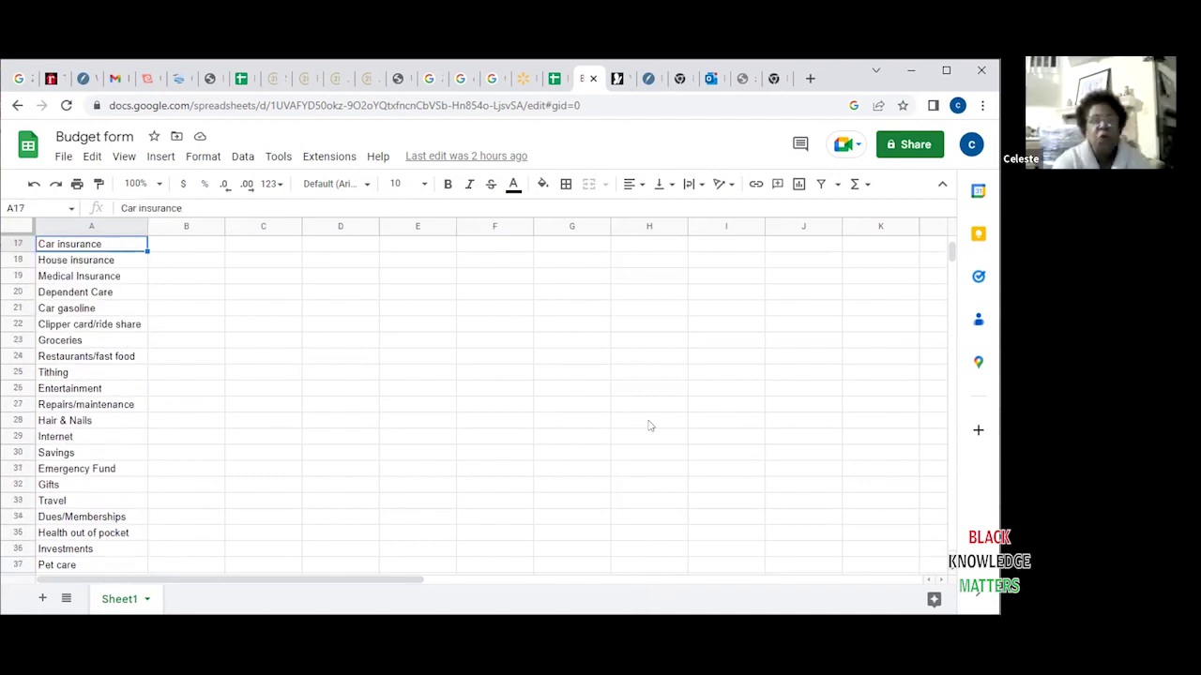
{"action": "key", "text": "Up"}
{"action": "key", "text": "Up"}
{"action": "key", "text": "Up"}
{"action": "key", "text": "Up"}
{"action": "key", "text": "Up"}
{"action": "key", "text": "Up"}
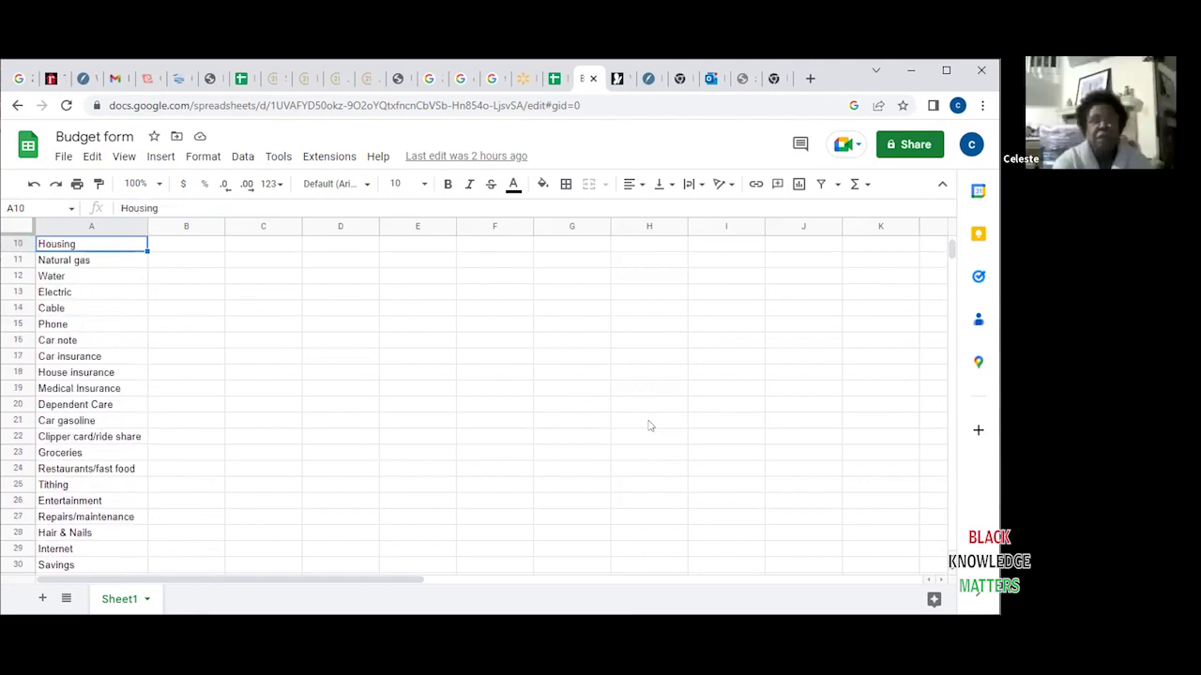
{"action": "key", "text": "Up"}
{"action": "key", "text": "Up"}
{"action": "key", "text": "Up"}
{"action": "key", "text": "Up"}
{"action": "key", "text": "Up"}
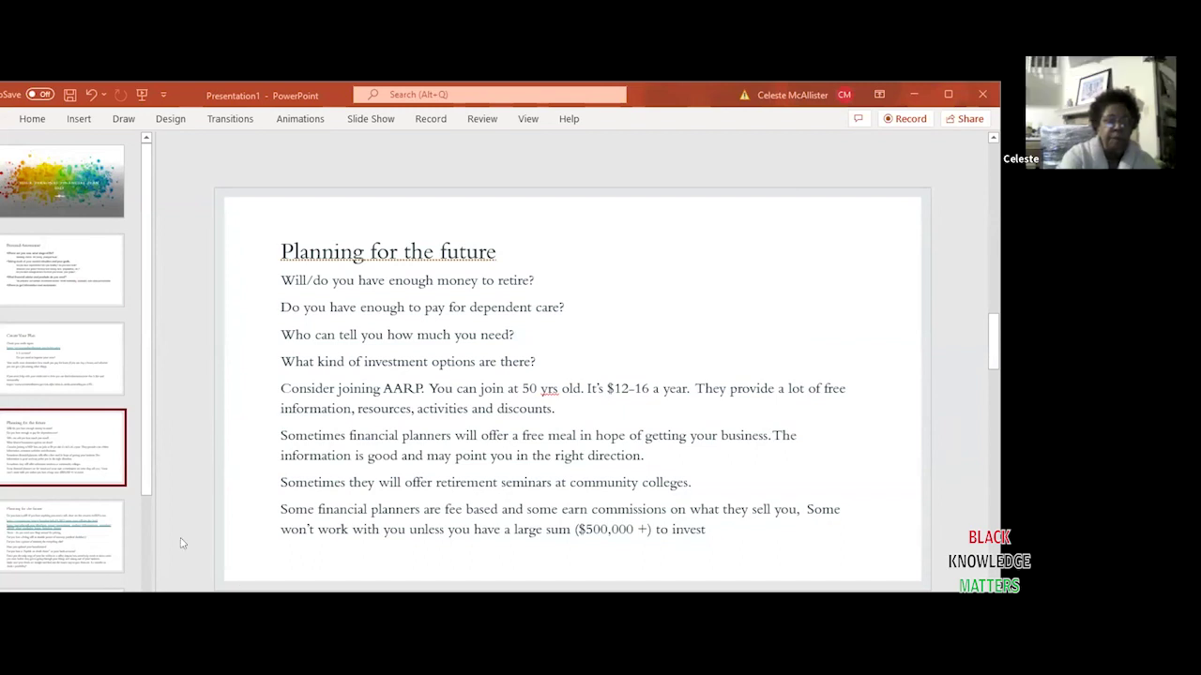
Show the second "Planning for the future" slide, which covers wills, trusts and powers of attorney, in the PowerPoint presentation
{"action": "left_click", "coordinate": [91, 535]}
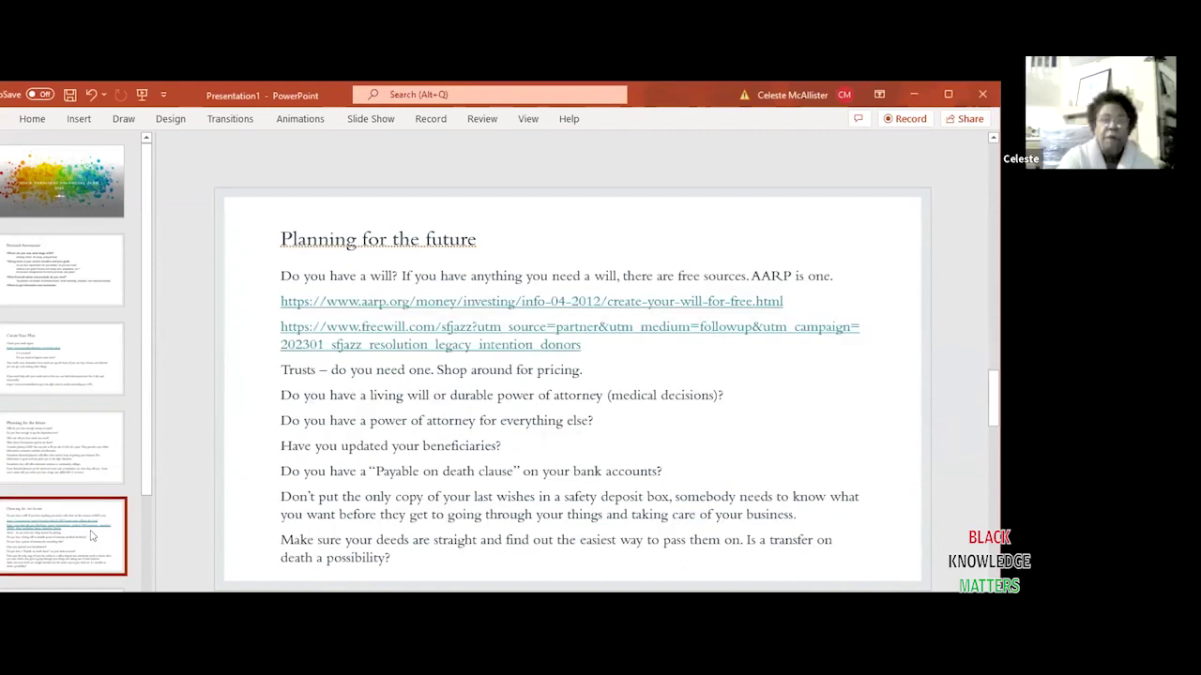